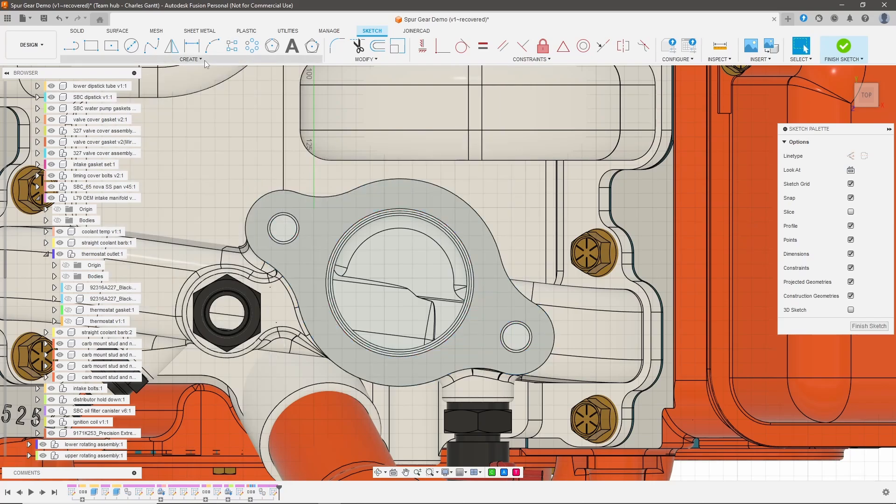
- Project the flat top face of the thermostat outlet flange into the open sketch and finish the sketch
left_click(189, 60)
mouse_move(108, 193)
left_click(196, 205)
left_click(333, 219)
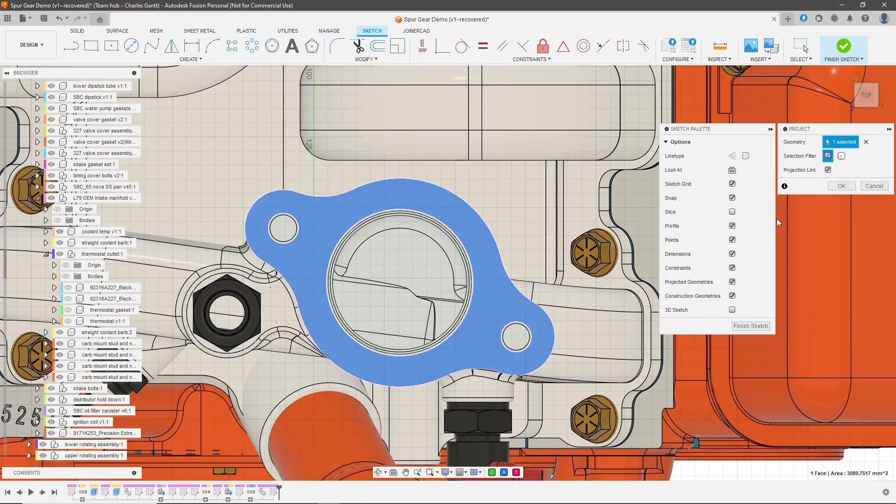
left_click(837, 186)
left_click(845, 50)
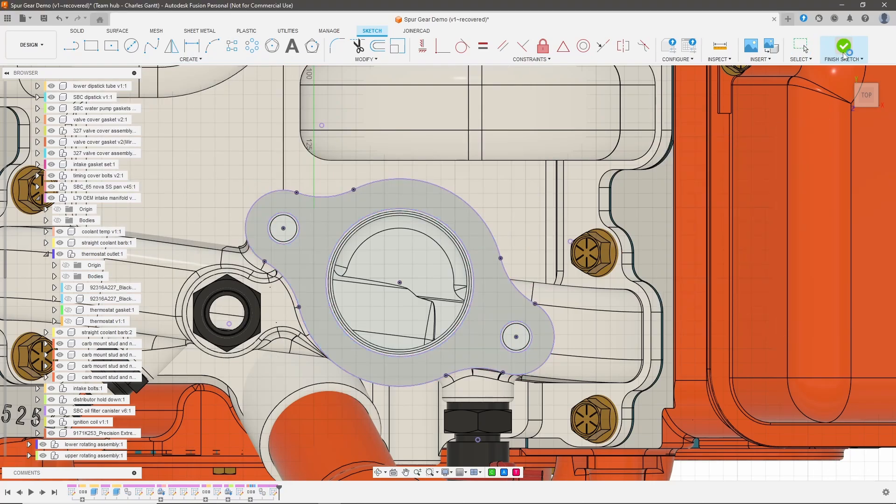
- Hide the L79 assembly and export Sketch10 as a DXF file in millimetres
scroll(93, 195, "up", 10)
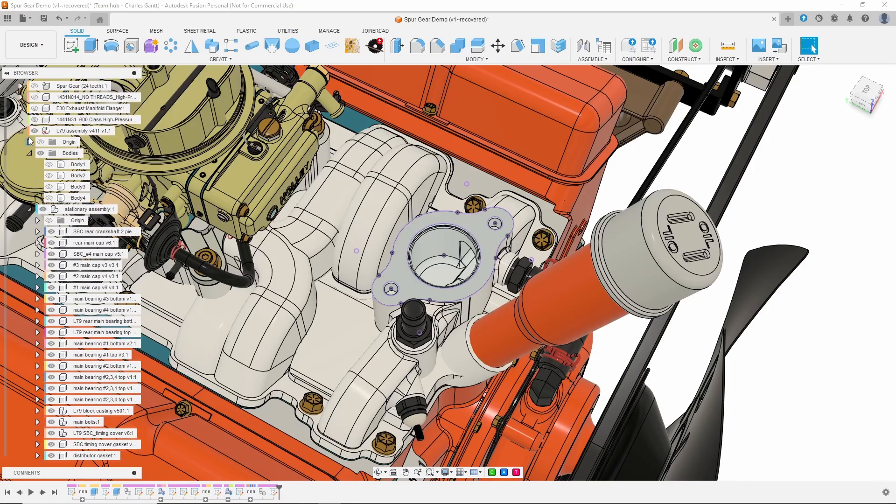
left_click(35, 130)
scroll(75, 176, "up", 3)
right_click(74, 176)
left_click(112, 193)
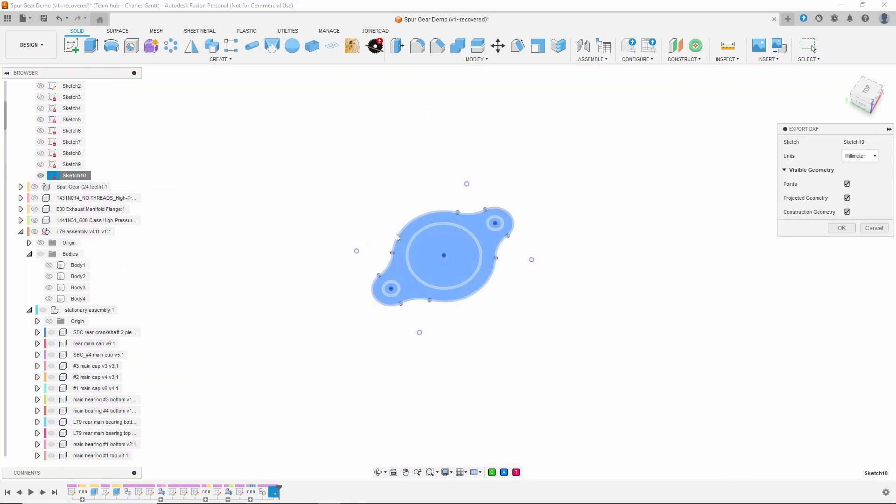
left_click(831, 230)
left_click(594, 313)
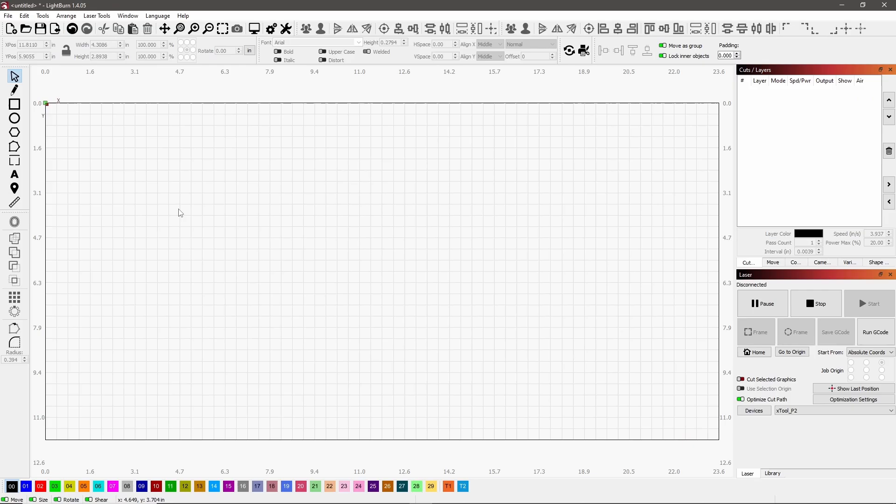
- Switch to LightBurn and import the exported flange DXF file into the empty project
left_click(8, 16)
left_click(25, 72)
double_click(260, 250)
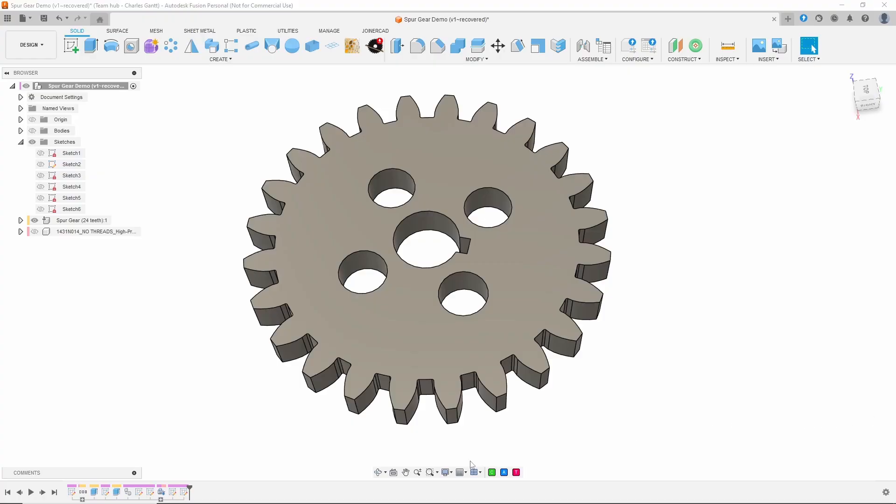
- Create a new sketch on the spur gear's top face in Fusion
left_click(379, 472)
left_click_drag(415, 428, 458, 452)
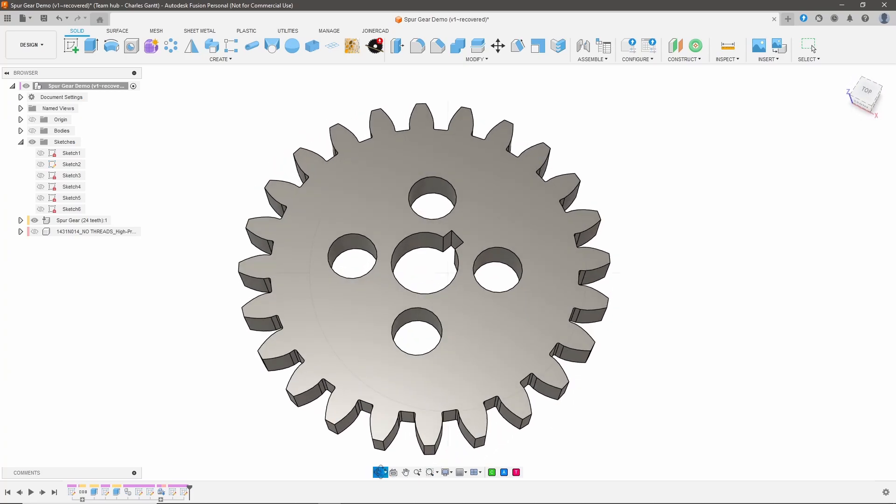
left_click(381, 472)
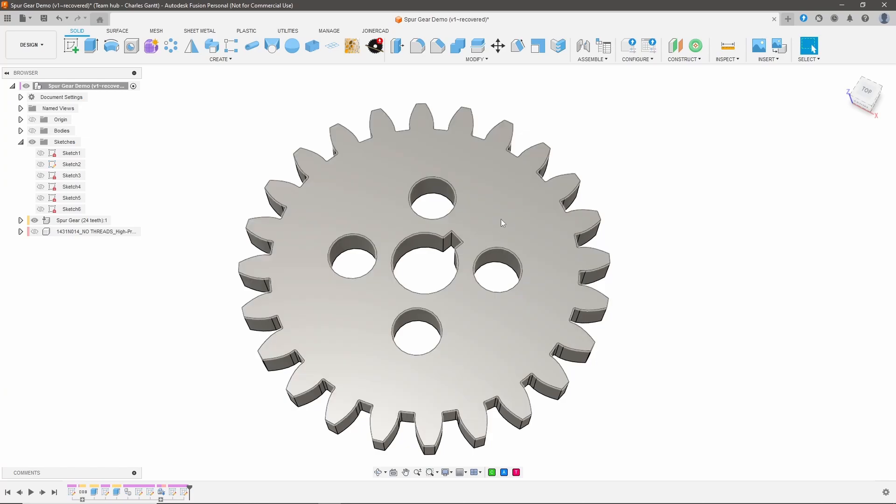
left_click(500, 219)
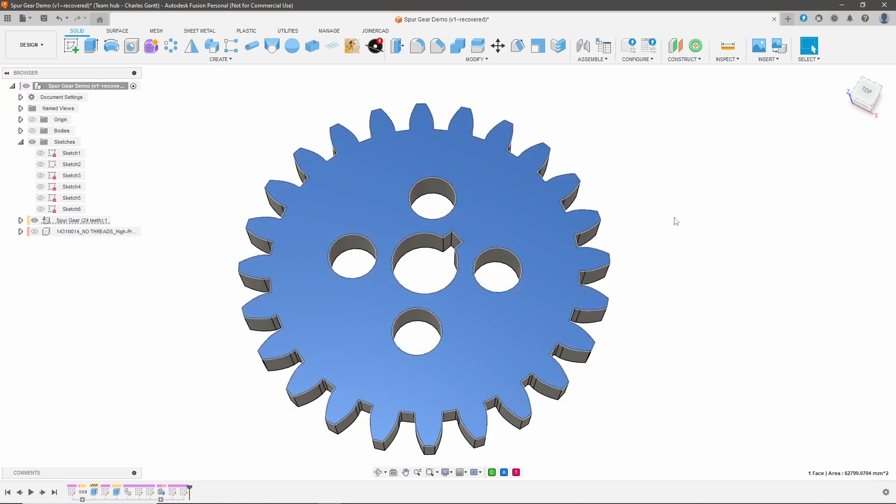
right_click(528, 217)
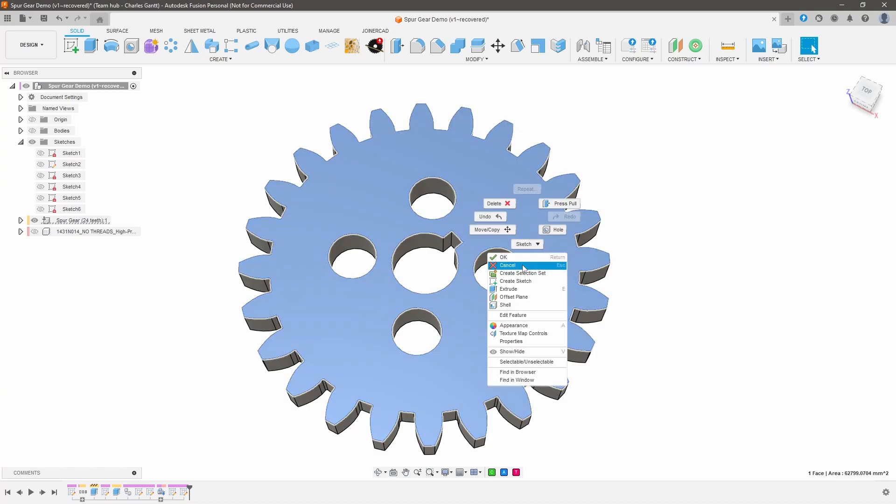
left_click(522, 280)
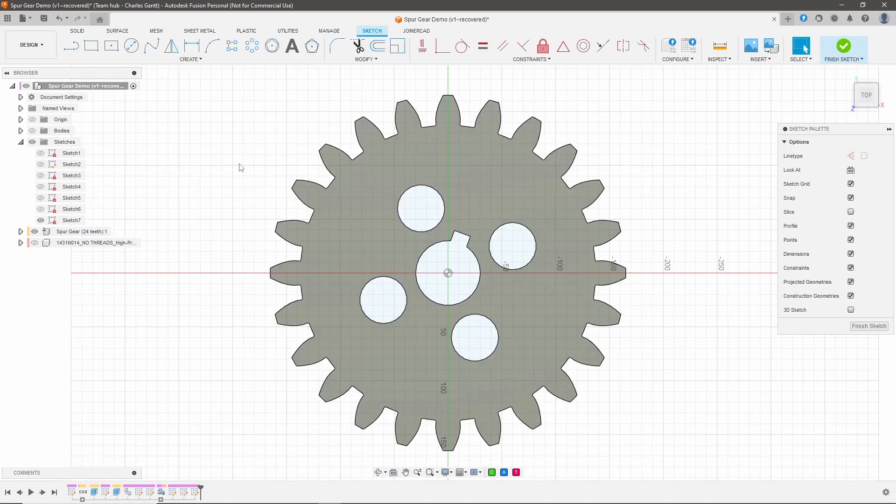
- Project the spur gear's top face, including its holes and keyway, into the sketch and finish the sketch
left_click(190, 61)
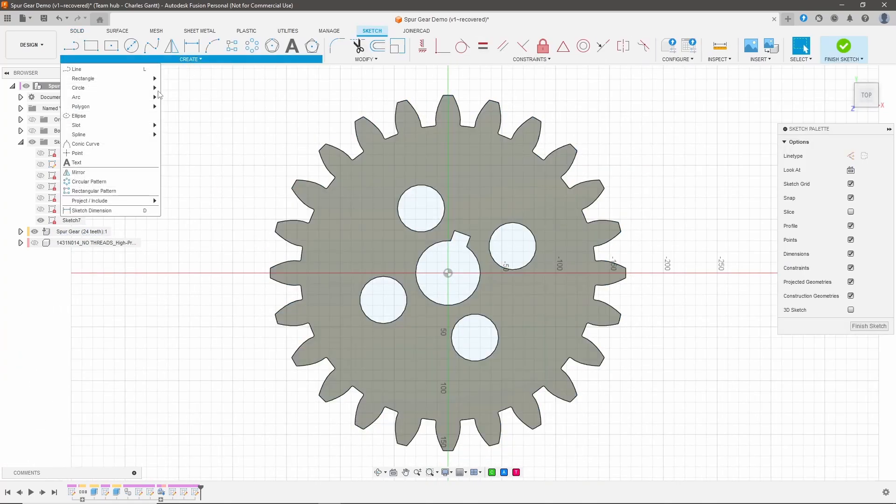
mouse_move(132, 206)
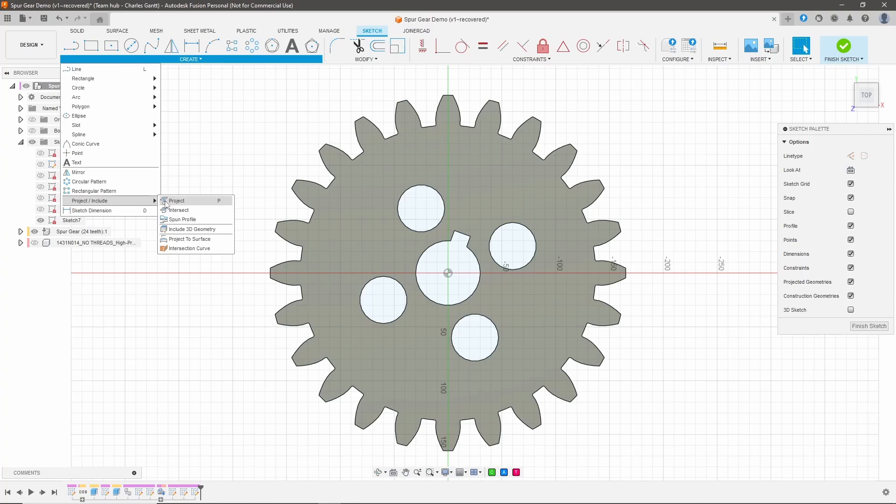
left_click(184, 201)
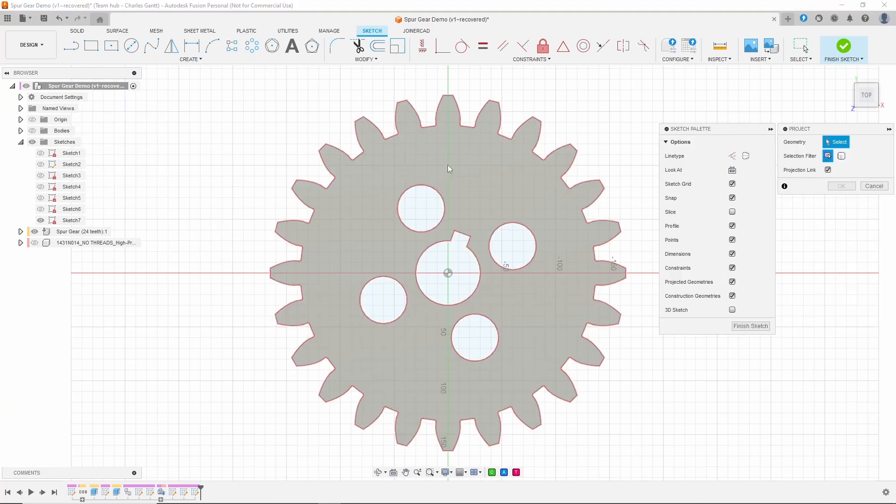
left_click(474, 168)
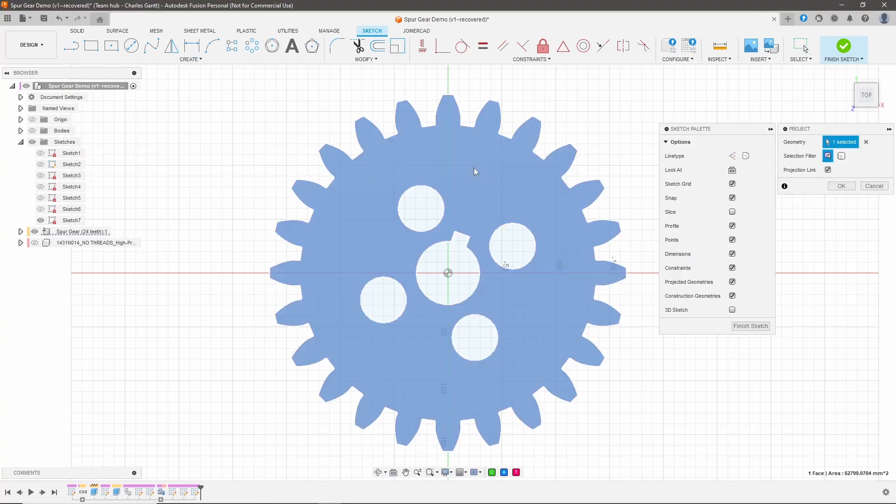
left_click(842, 186)
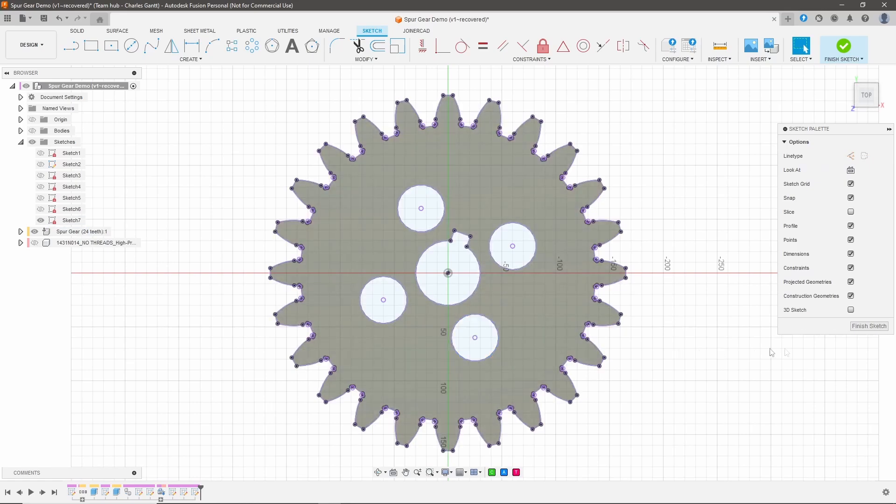
left_click(851, 331)
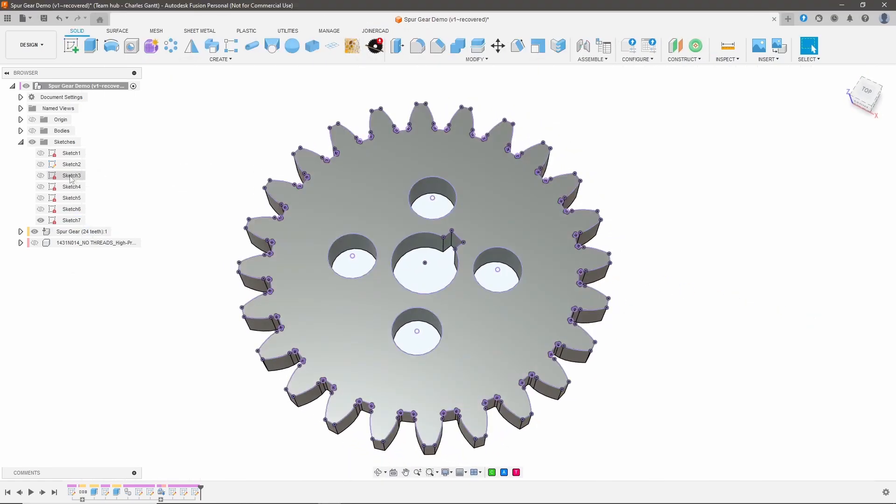
- Hide the spur gear component and export Sketch7 to the computer as a renamed DXF in millimetres, without construction geometry
left_click(35, 232)
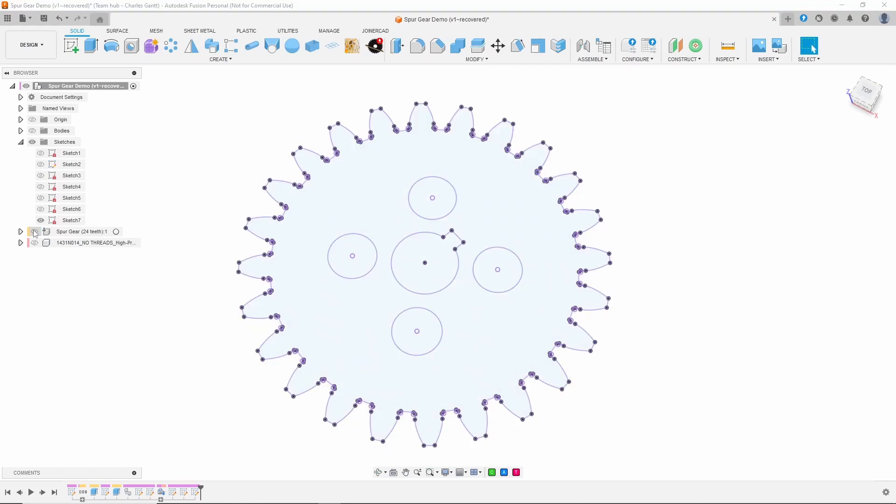
left_click(661, 225)
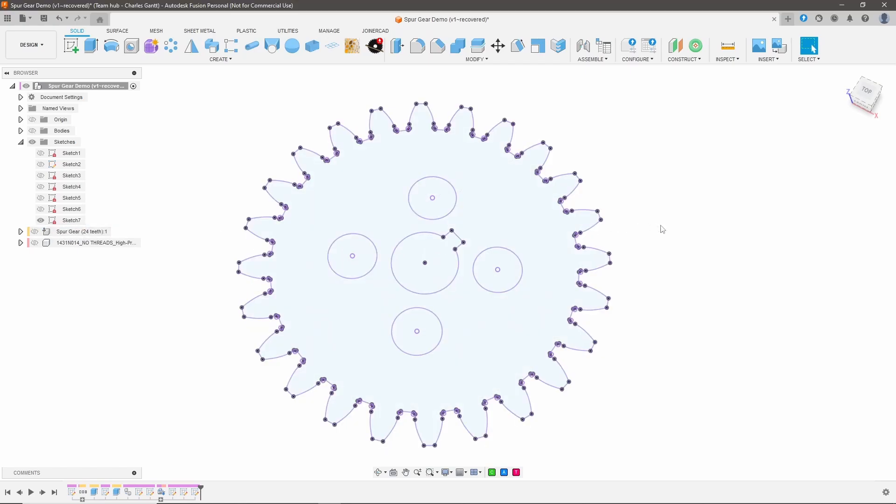
right_click(74, 220)
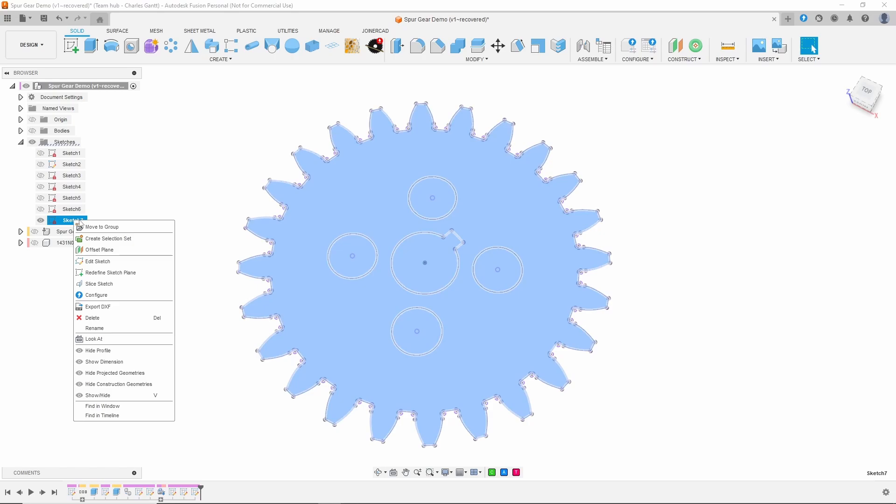
left_click(100, 307)
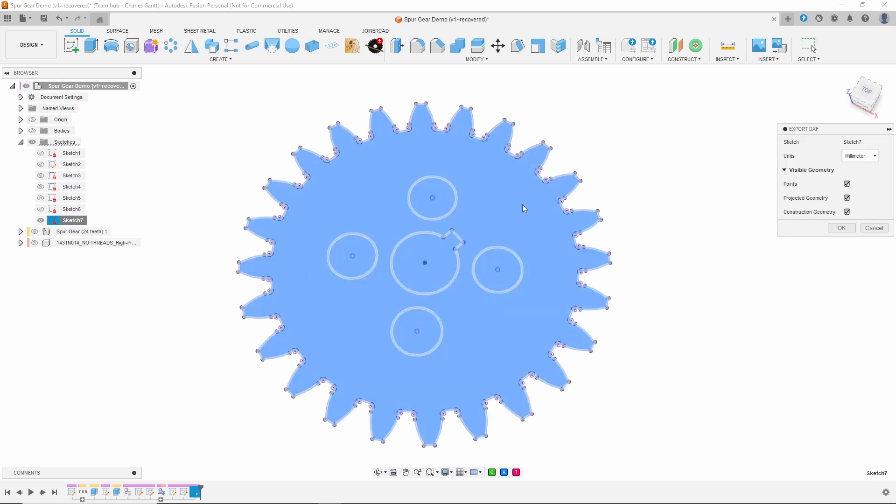
left_click(854, 157)
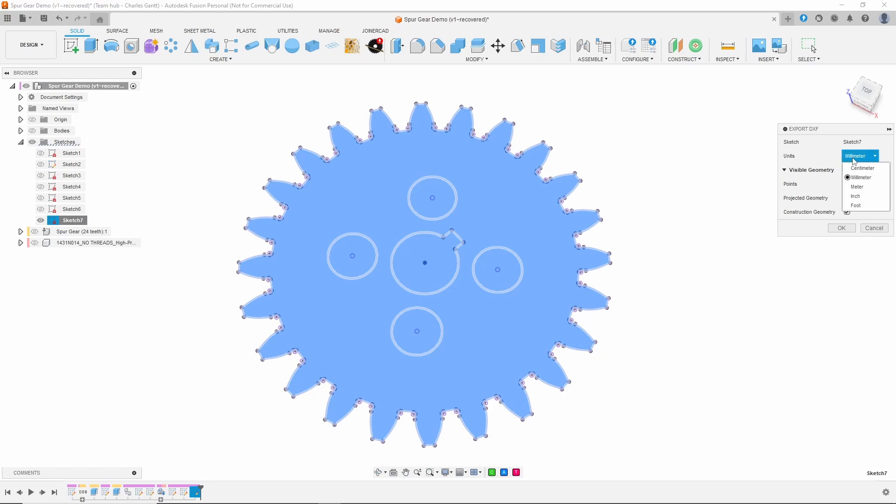
left_click(854, 157)
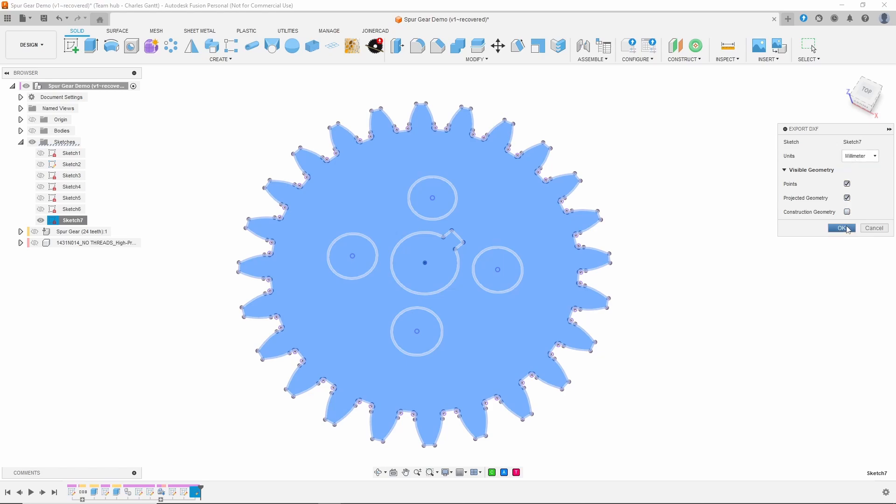
left_click(848, 229)
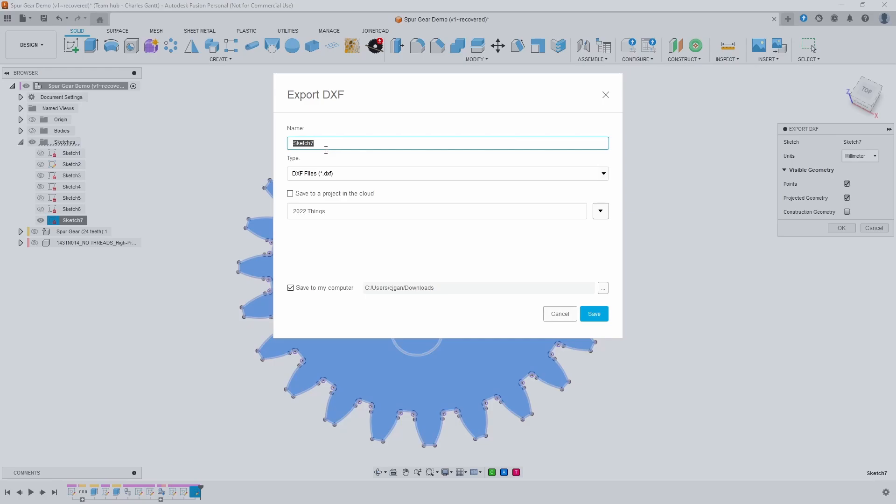
type("Sp")
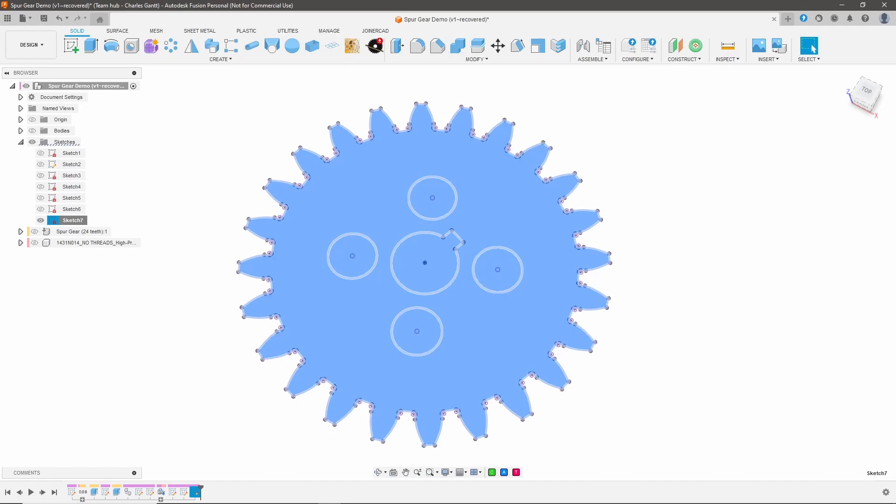
left_click(613, 243)
- Switch to LightBurn and import the exported spur gear DXF file
left_click(419, 495)
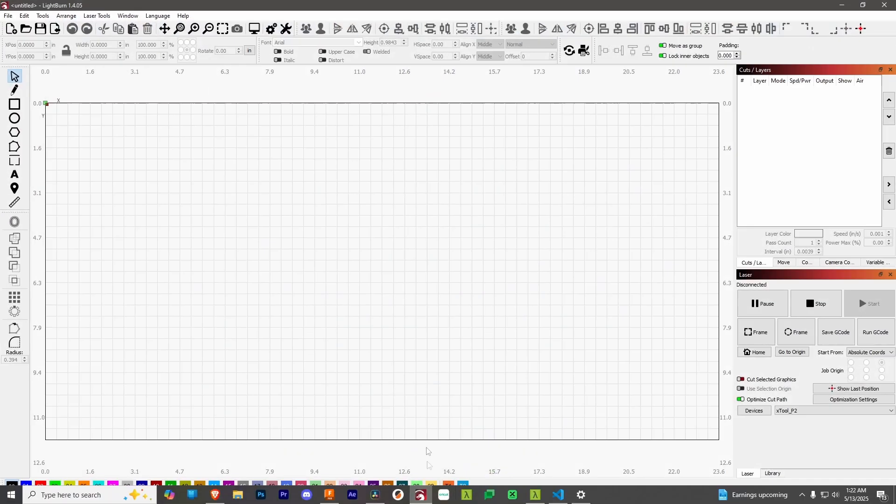
left_click(9, 17)
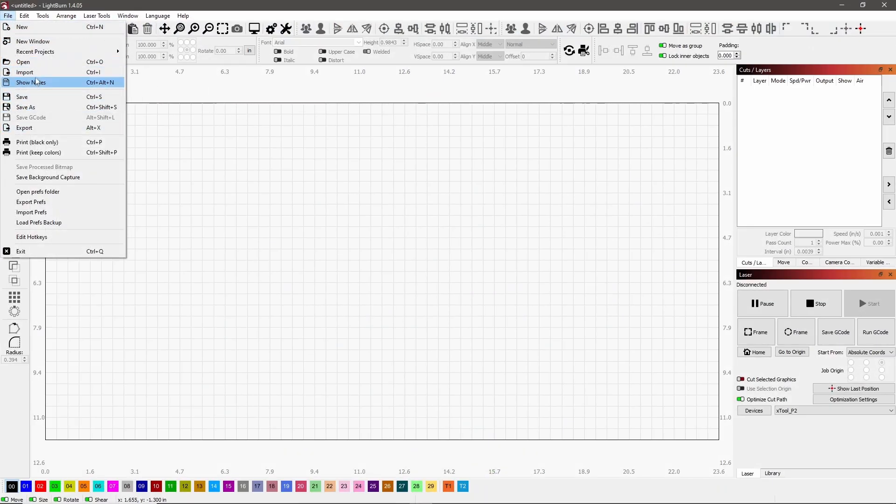
left_click(24, 72)
double_click(147, 268)
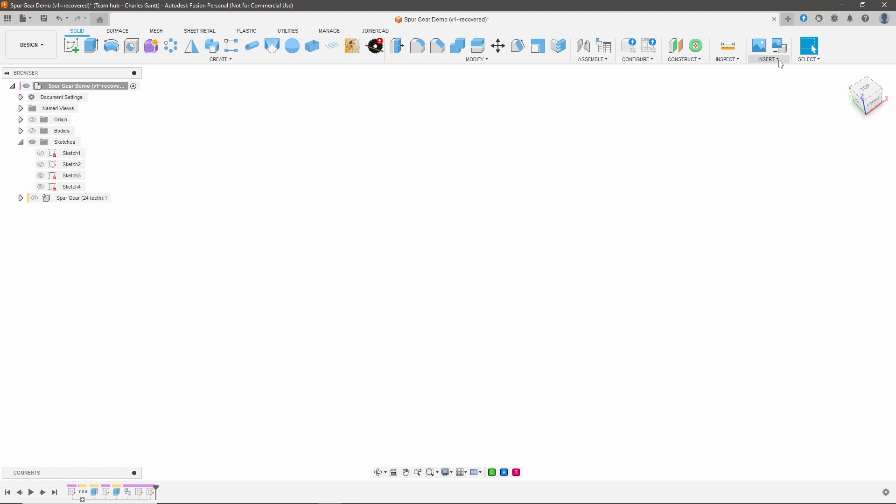
- Search the McMaster-Carr component catalog in Fusion for 1431N014 and open the matching socket-connect pipe flange
left_click(779, 61)
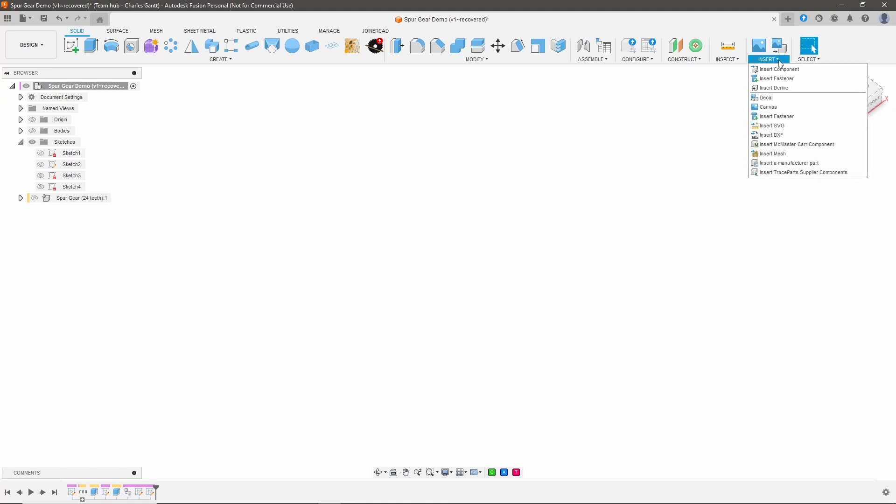
left_click(803, 145)
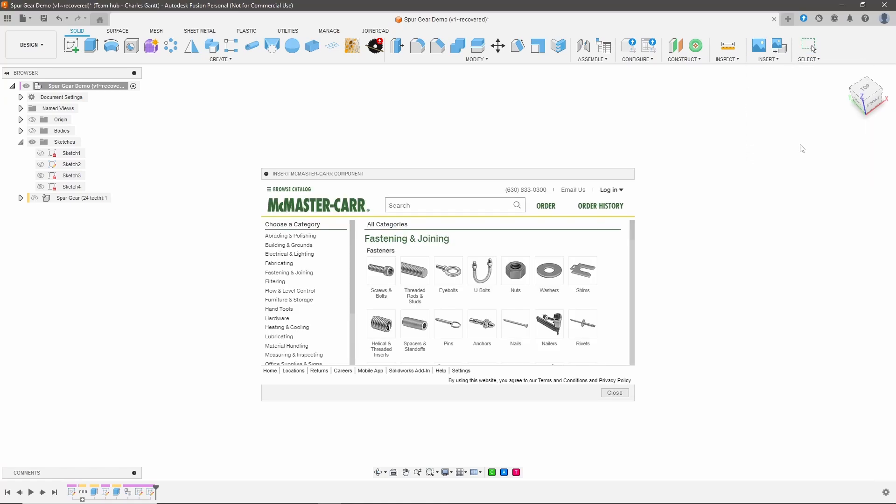
left_click(463, 209)
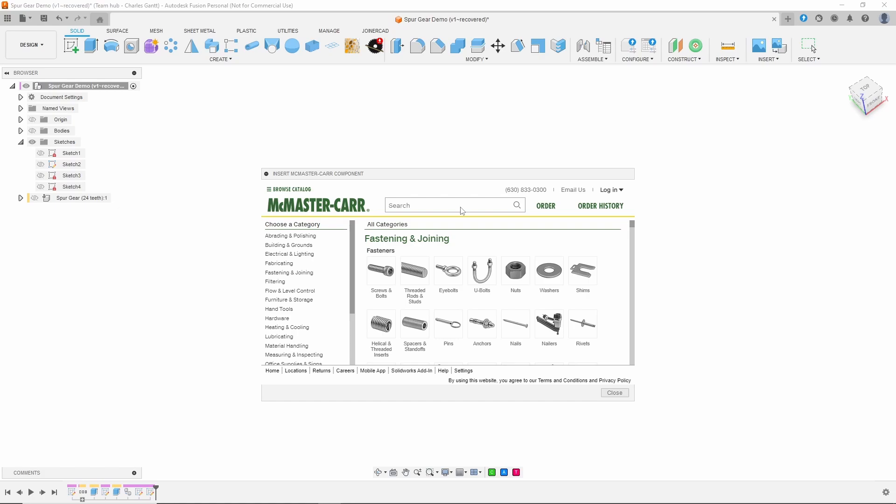
type("1431N014")
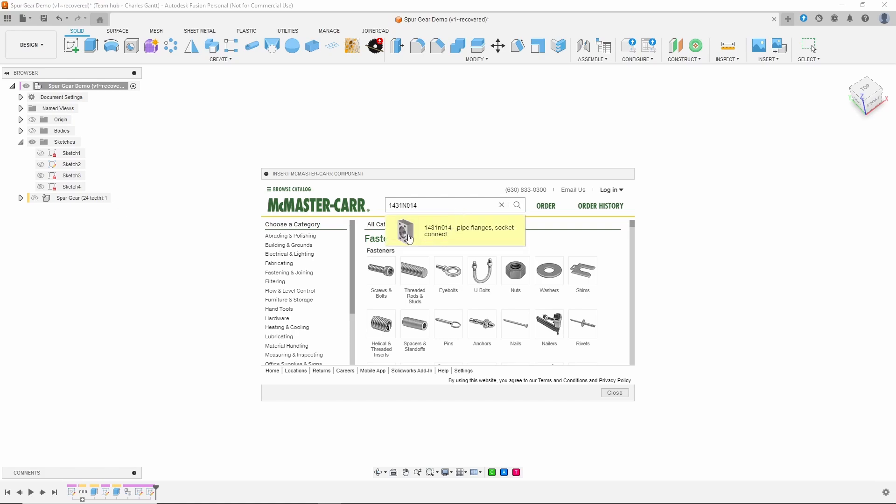
left_click(436, 236)
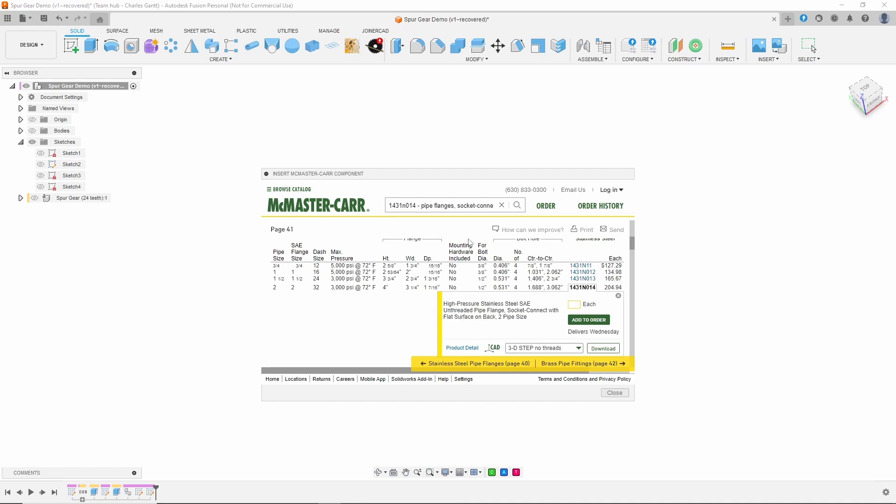
- Insert the 1431N014 pipe flange in the 3-D STEP no threads format and accept its default position
scroll(479, 251, "down", 1)
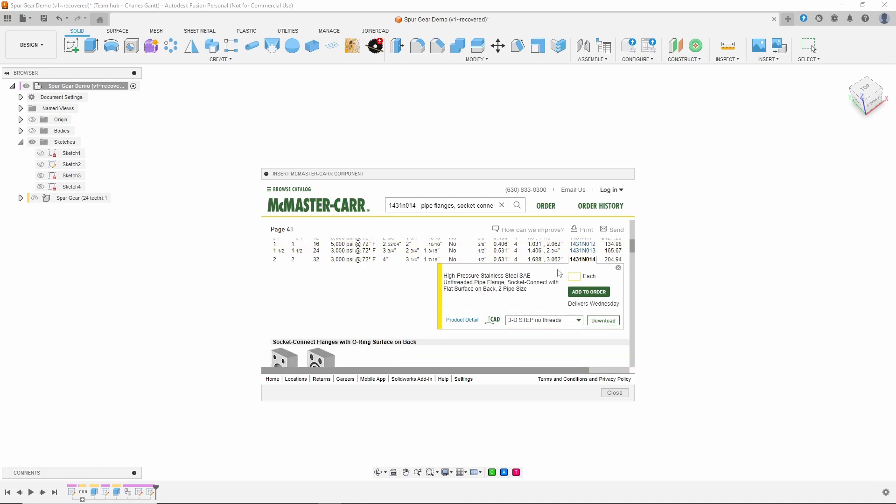
left_click(557, 321)
scroll(556, 320, "down", 1)
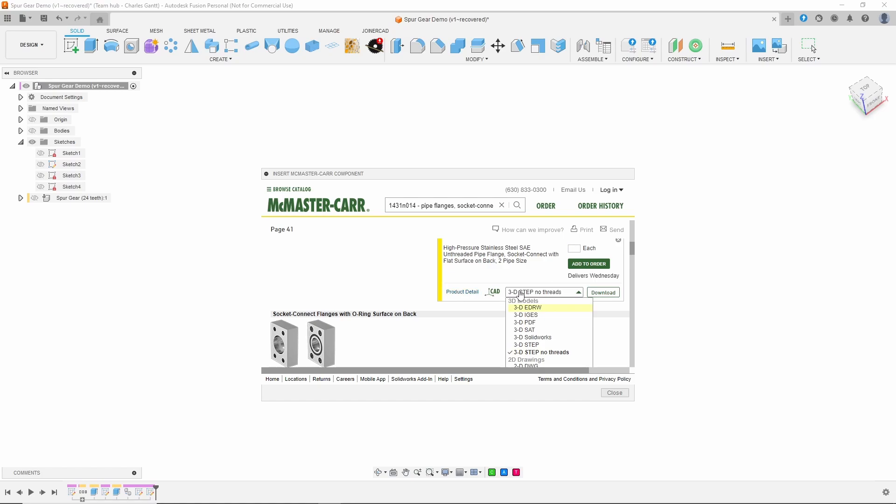
left_click(551, 345)
left_click(548, 294)
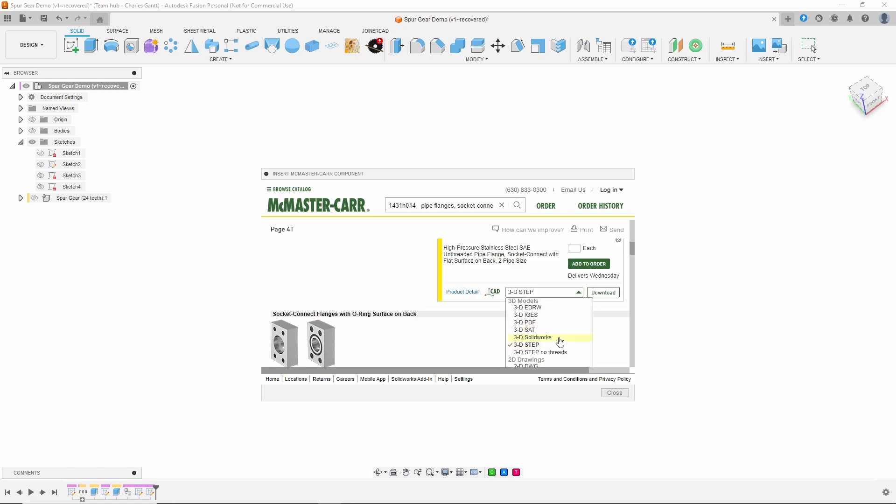
left_click(558, 354)
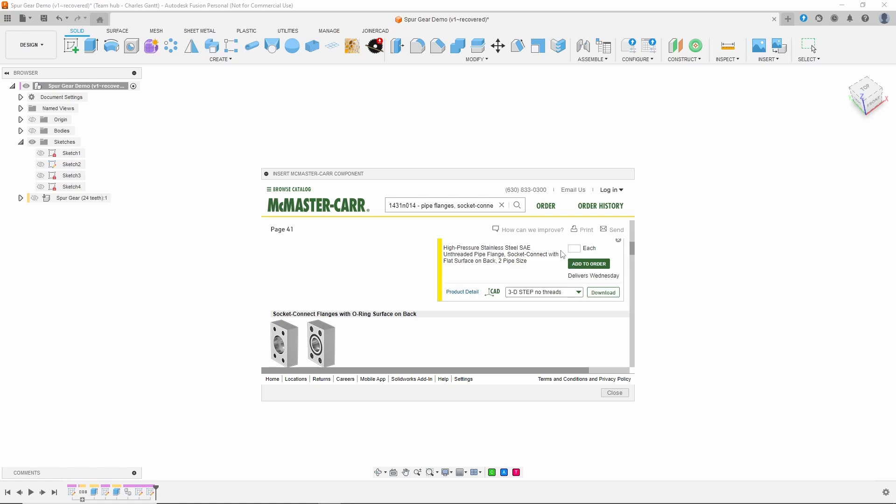
left_click(597, 293)
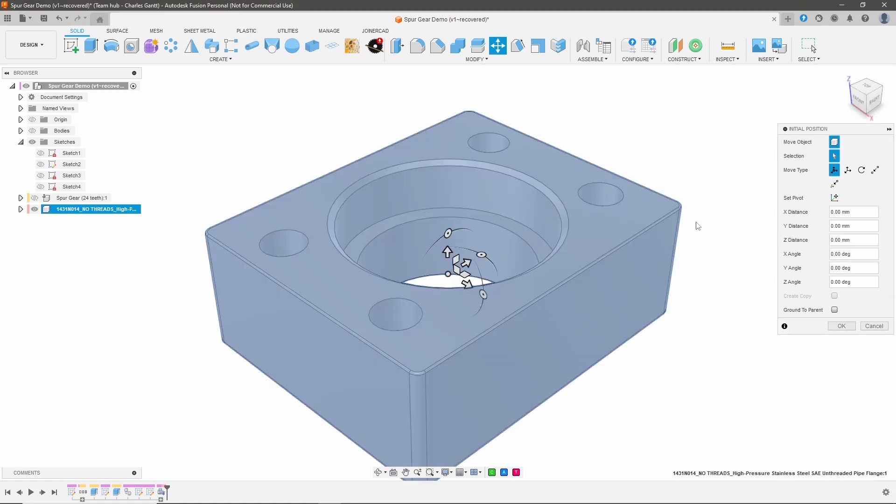
left_click(839, 326)
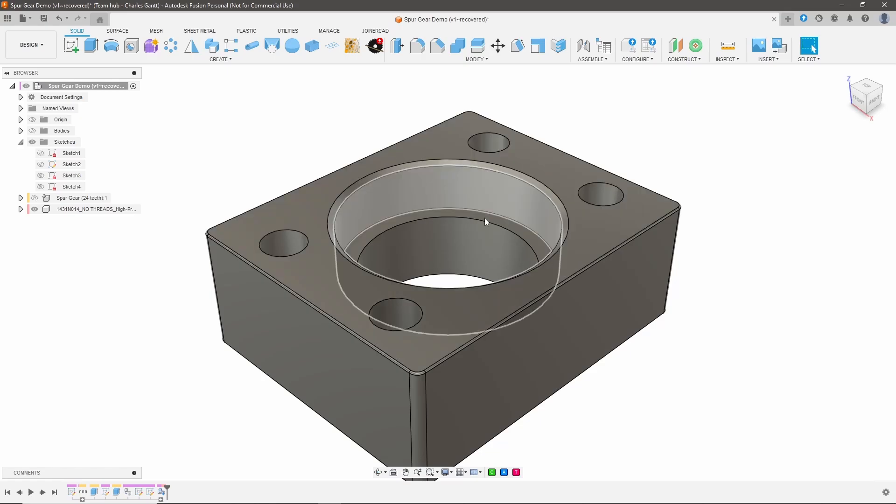
- Start a new sketch on the top face of the rectangular pipe flange
left_click(378, 473)
left_click_drag(401, 388, 406, 21)
key("Escape")
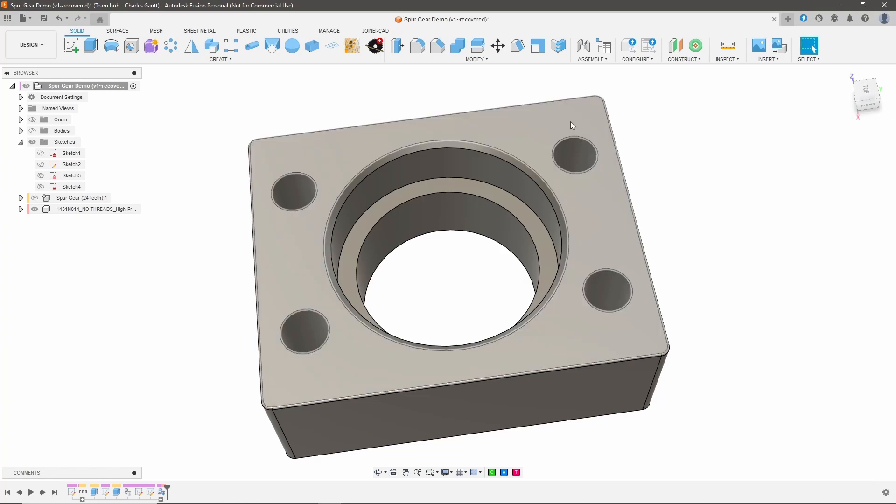
key("shift+s")
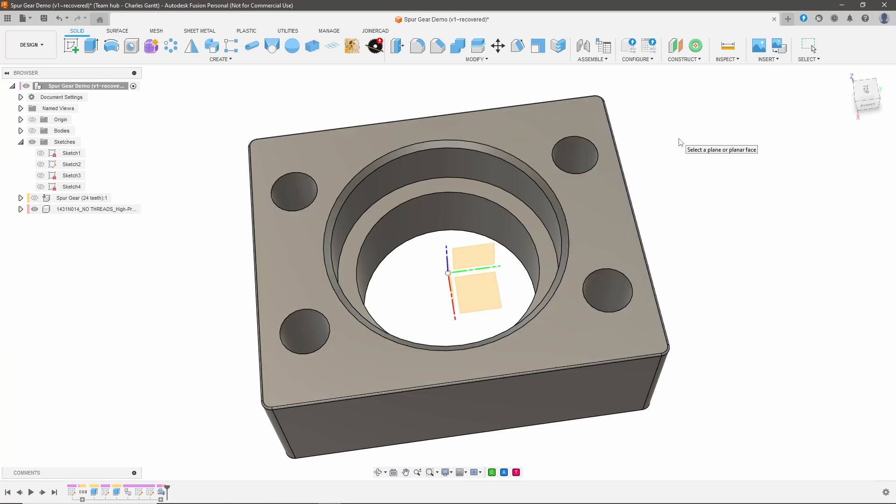
left_click(516, 139)
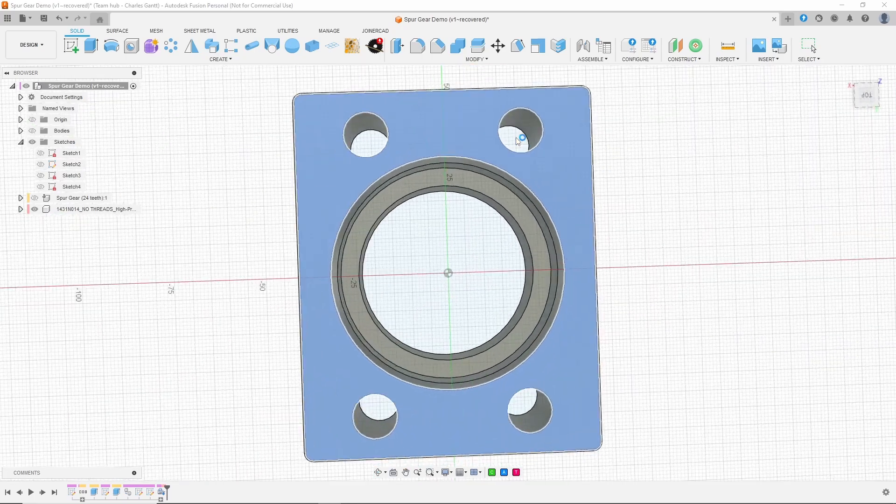
- Project the rectangular flange's top face, with its bore and bolt holes, into the sketch and finish the sketch
left_click(477, 131)
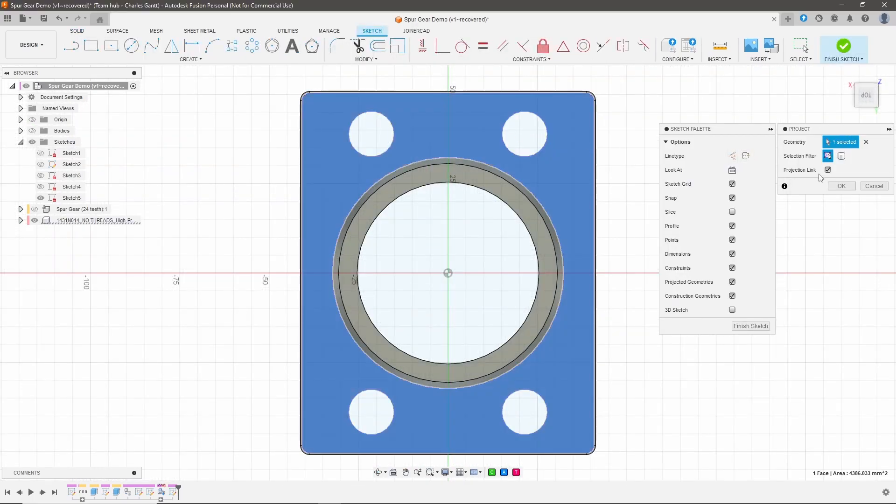
left_click(842, 185)
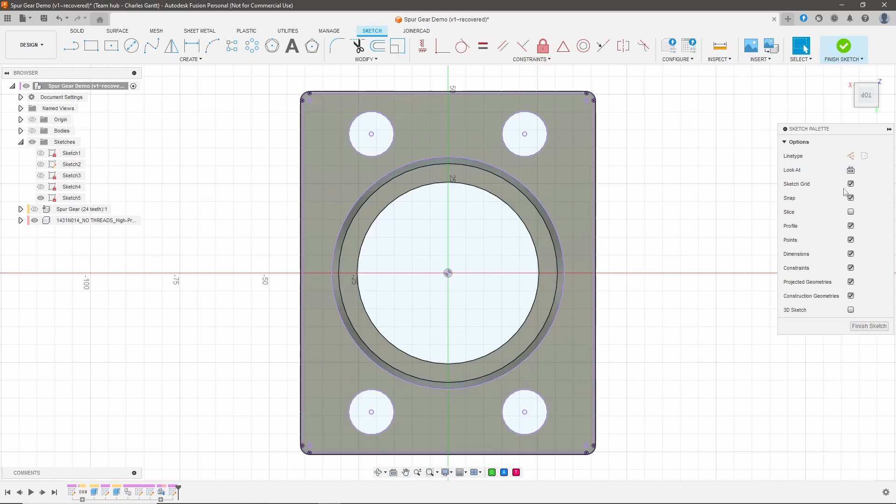
left_click(870, 326)
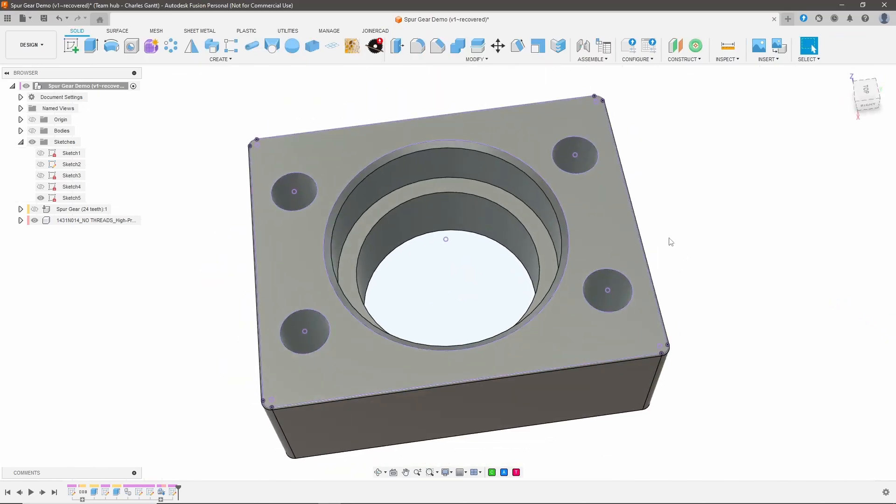
- Hide the 1431N014 flange component and export Sketch5 as a DXF in millimetres
left_click(32, 222)
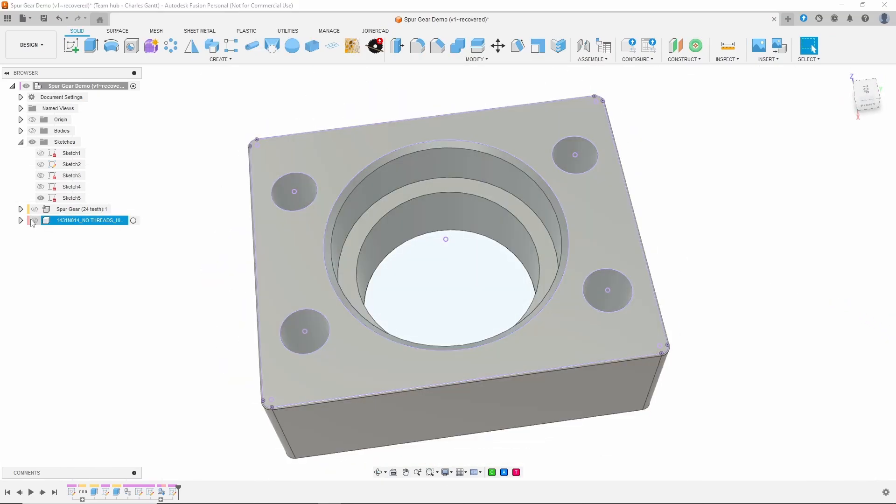
left_click(34, 220)
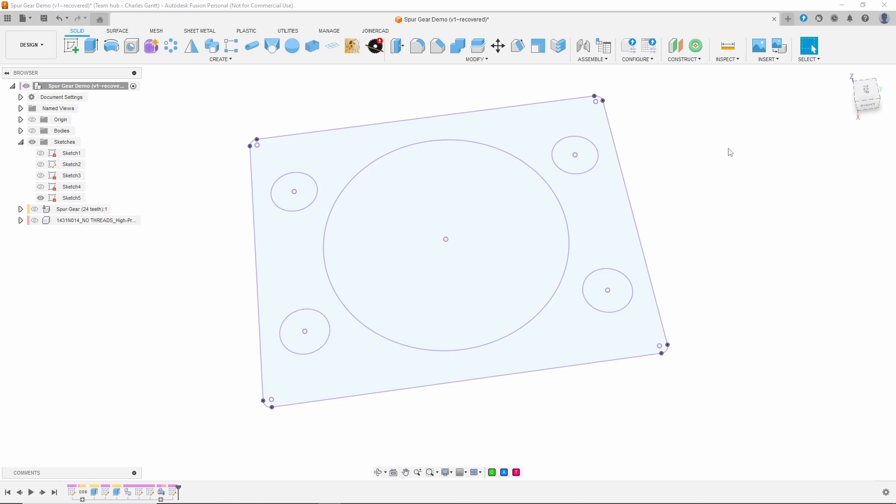
right_click(80, 200)
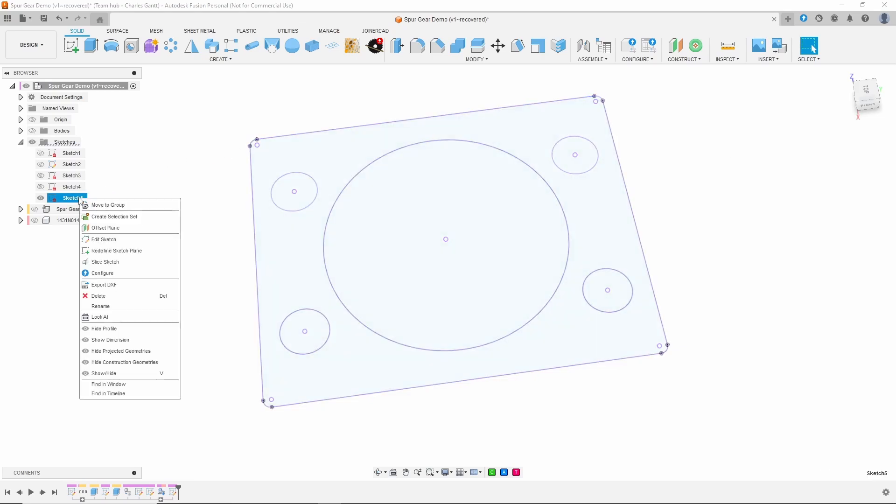
left_click(119, 285)
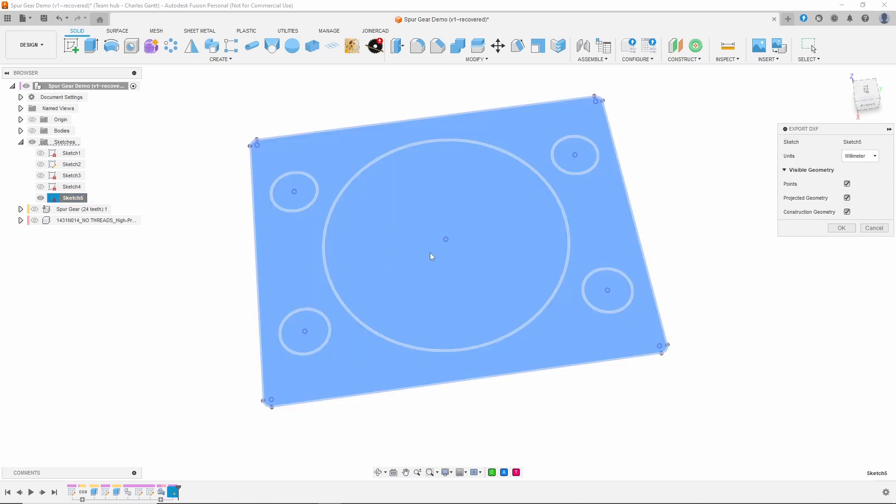
left_click(848, 228)
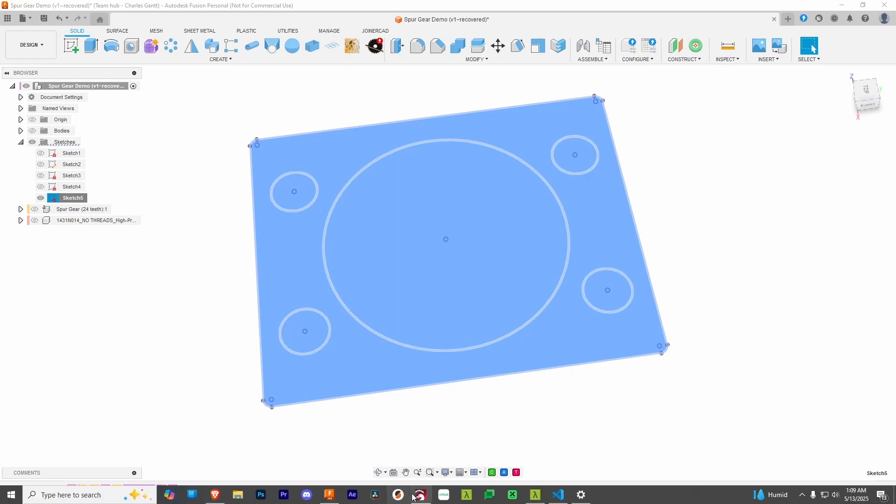
- Switch to LightBurn and import Gasket.dxf from the Downloads folder
left_click(421, 496)
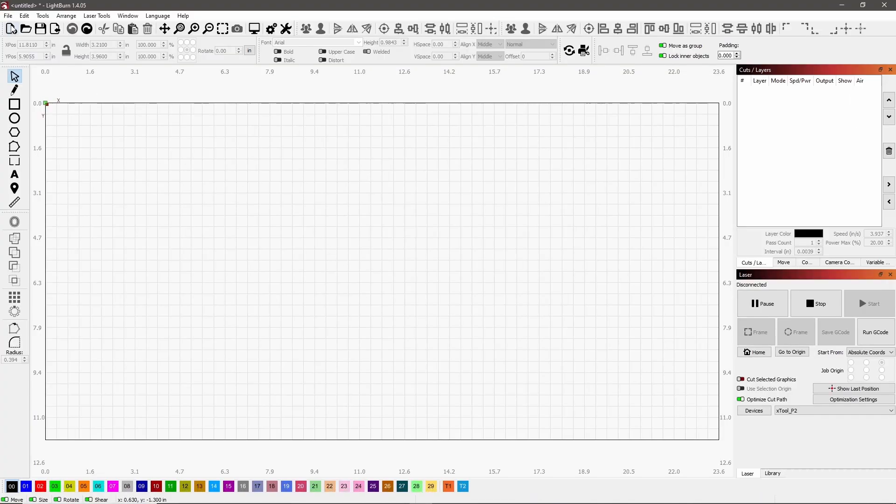
left_click(8, 16)
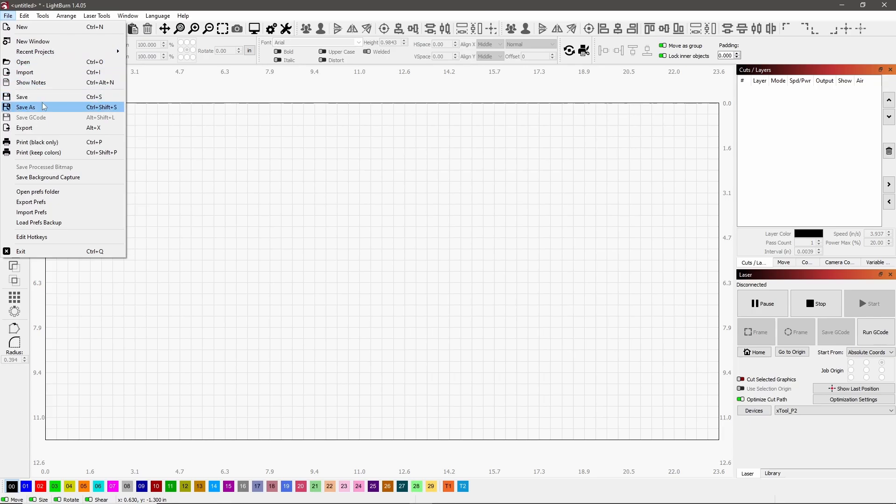
left_click(51, 73)
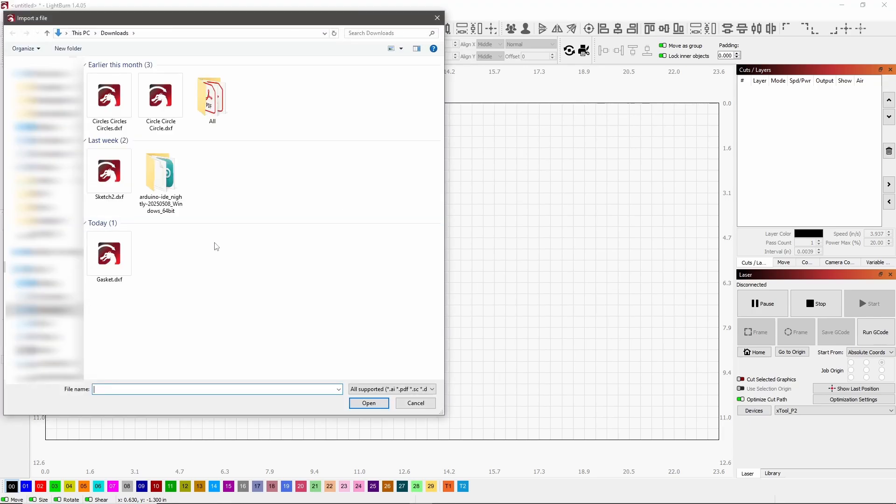
double_click(123, 269)
left_click(447, 267)
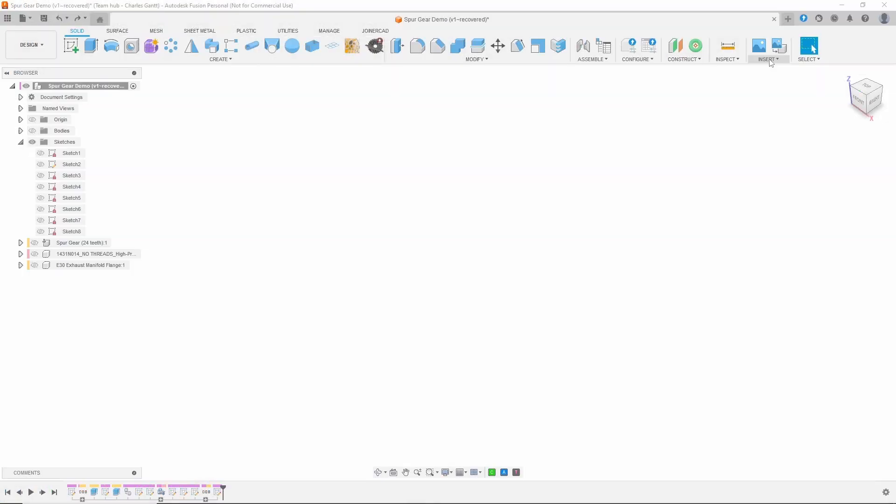
- In Fusion, insert the McMaster-Carr pipe flange 1441N31 in 3-D STEP format and accept its default position
left_click(768, 59)
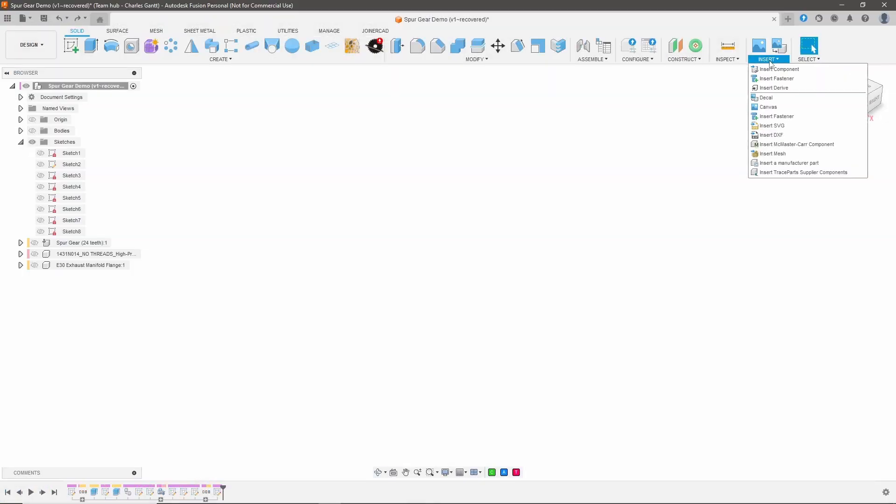
left_click(781, 145)
left_click(445, 205)
type("1441N31")
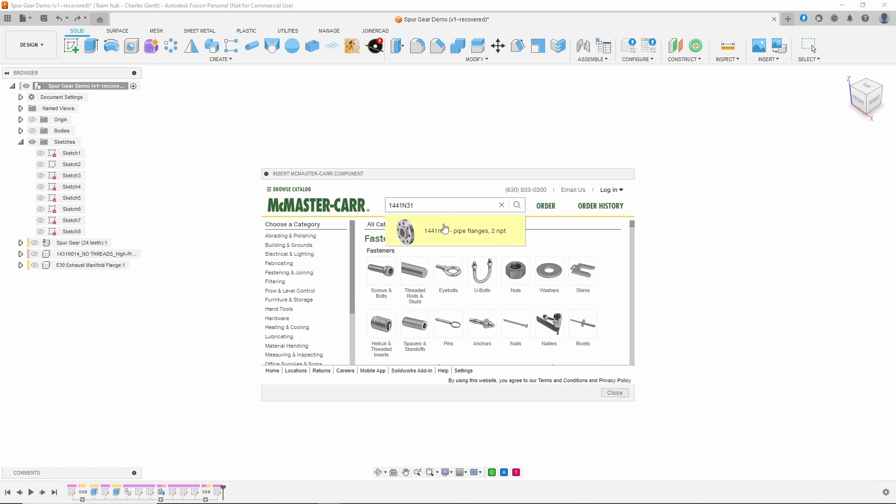
left_click(445, 236)
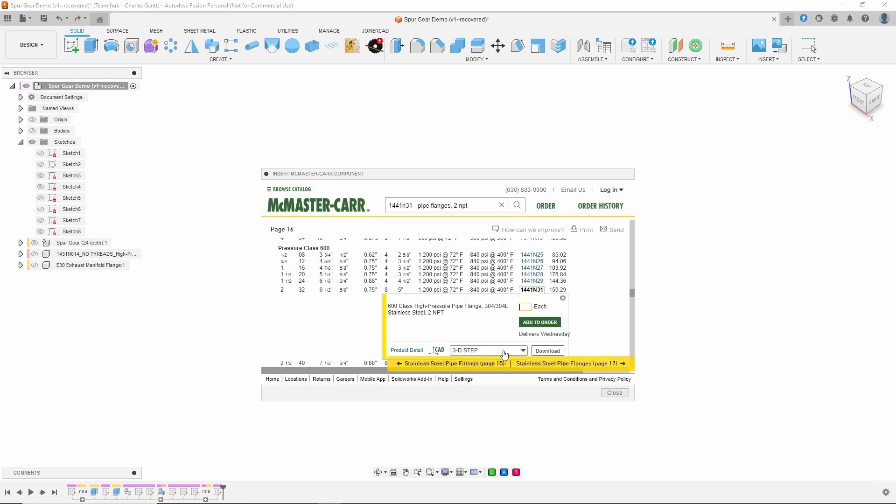
left_click(548, 351)
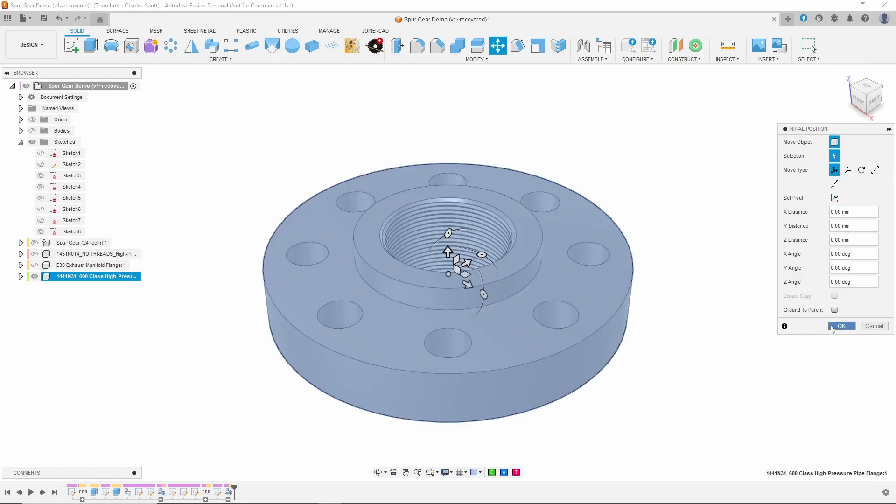
left_click(832, 326)
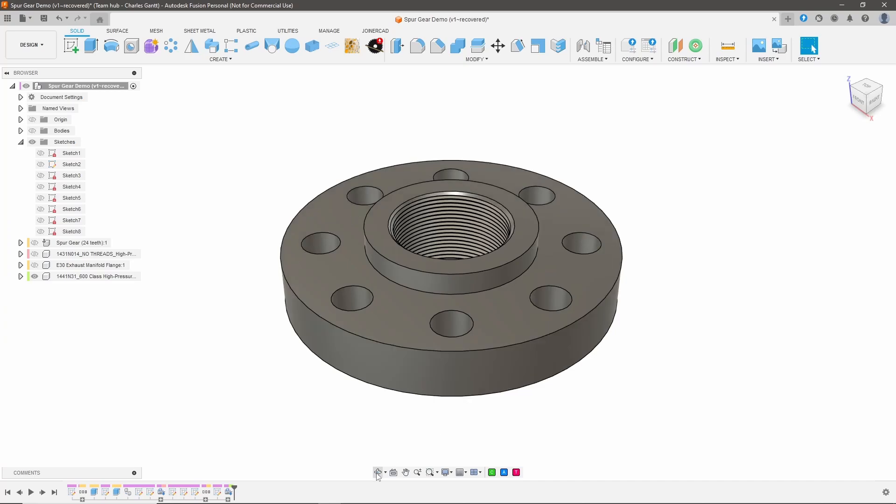
- Create a sketch on the round flange's upper face that carries the bolt holes
left_click(377, 474)
left_click_drag(442, 363, 436, 397)
key("Escape")
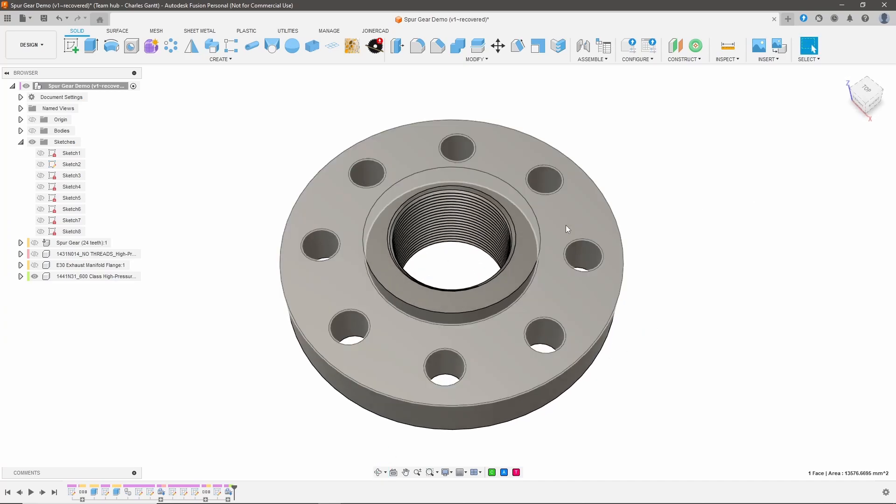
left_click(566, 225)
right_click(566, 225)
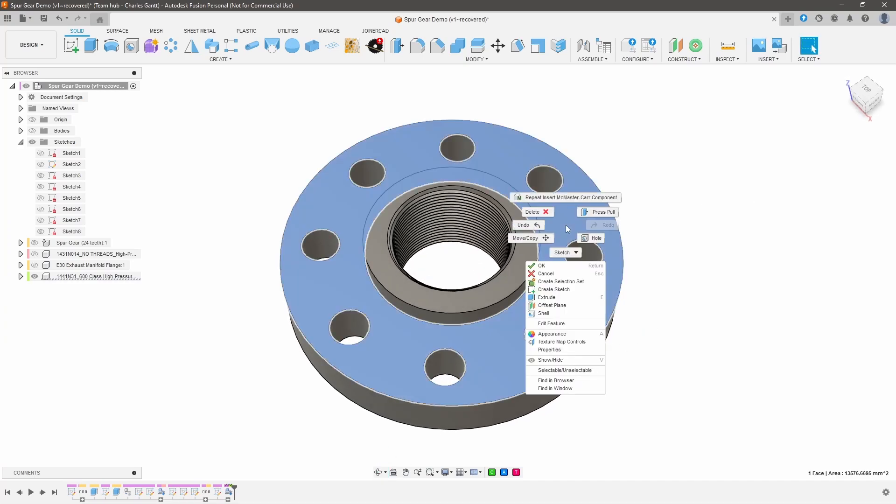
left_click(573, 289)
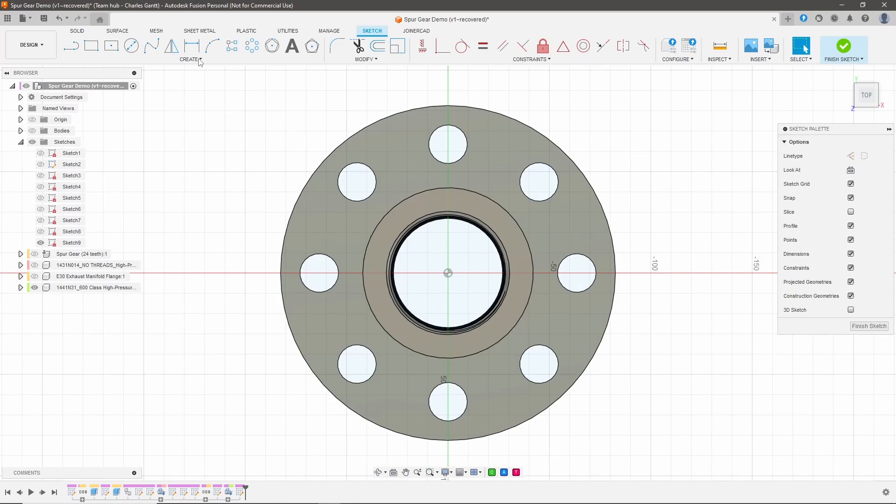
- Project the round flange's bolt-hole face into the sketch with Projection Link on and finish the sketch
left_click(200, 61)
mouse_move(120, 201)
left_click(182, 199)
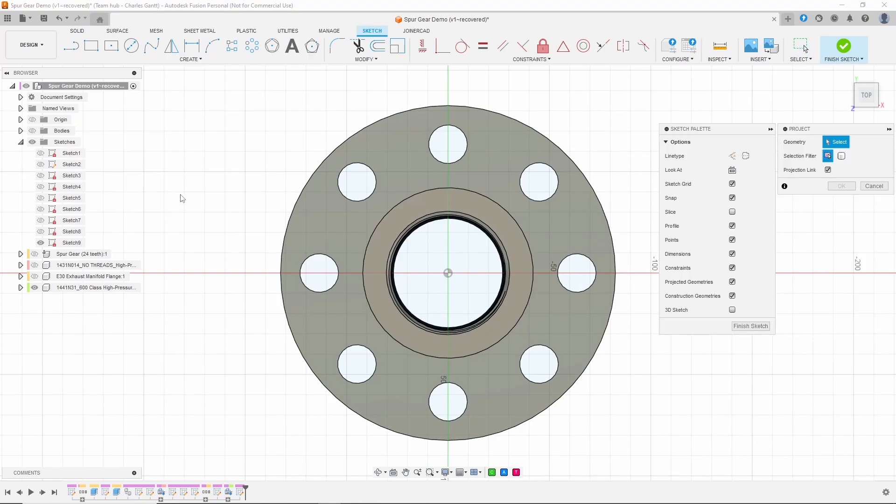
left_click(486, 135)
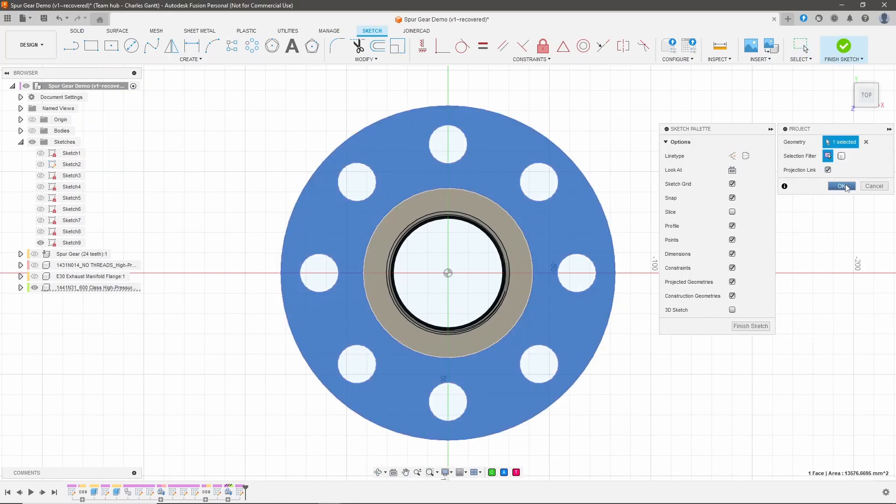
left_click(843, 186)
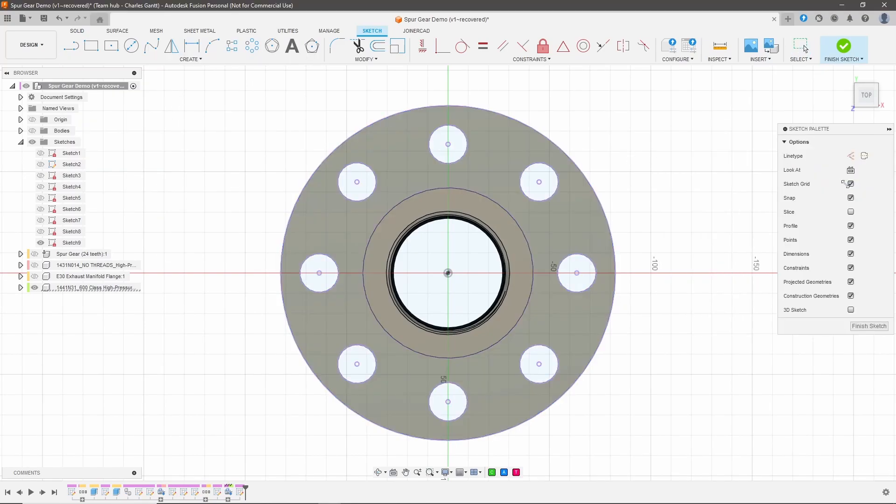
left_click(869, 326)
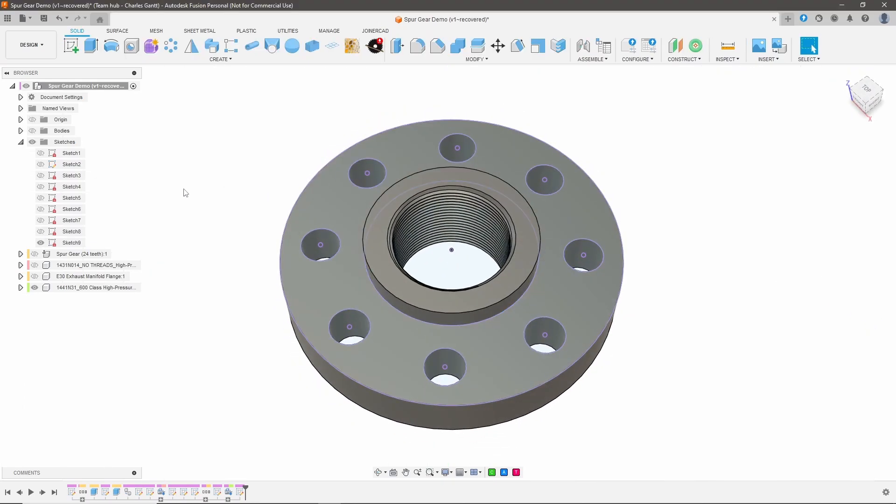
- Hide the 1441N31 flange component and export Sketch9 as a DXF in millimetres
left_click(34, 288)
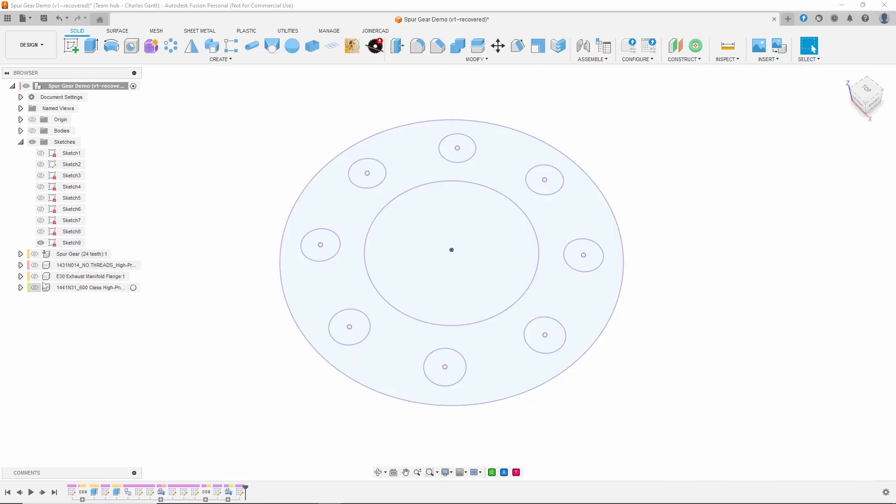
right_click(71, 243)
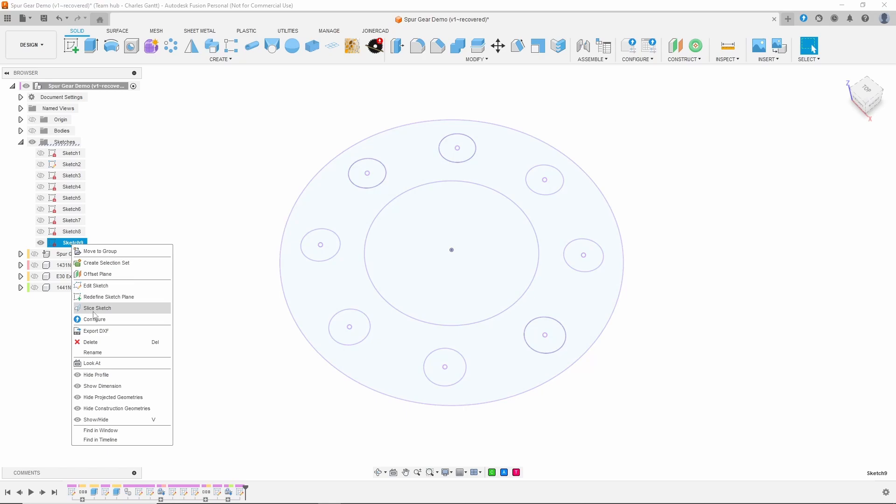
left_click(99, 331)
left_click(842, 228)
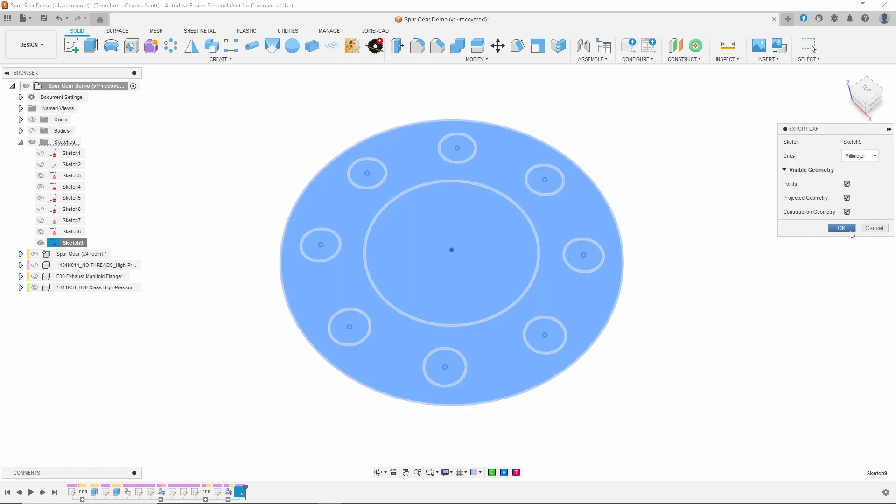
left_click(594, 314)
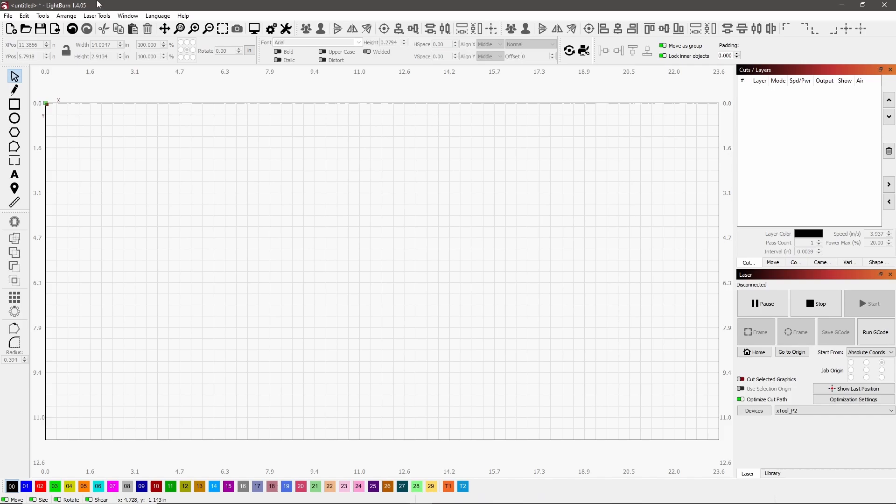
- Switch to LightBurn and import Flange Gasket.dxf from the Downloads folder
left_click(8, 16)
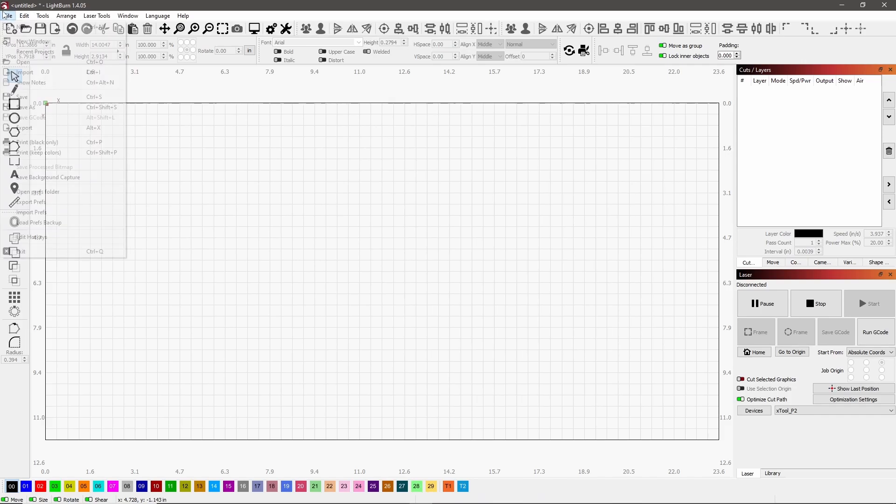
left_click(124, 73)
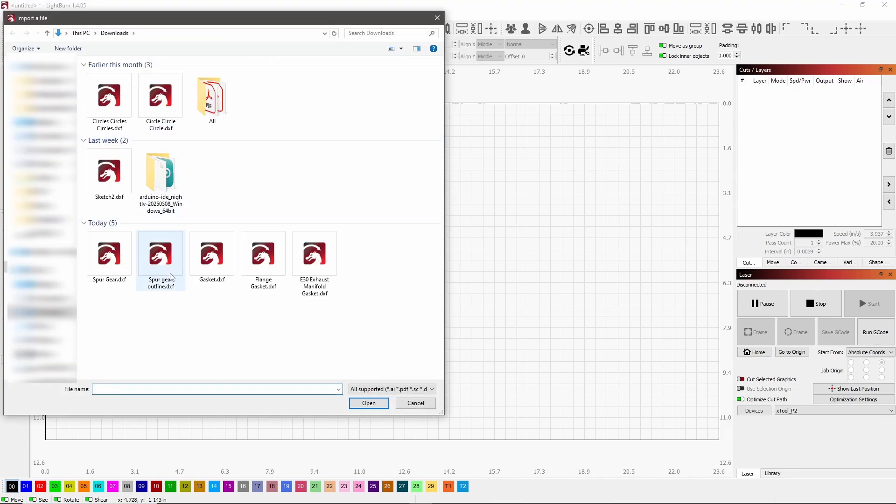
double_click(254, 271)
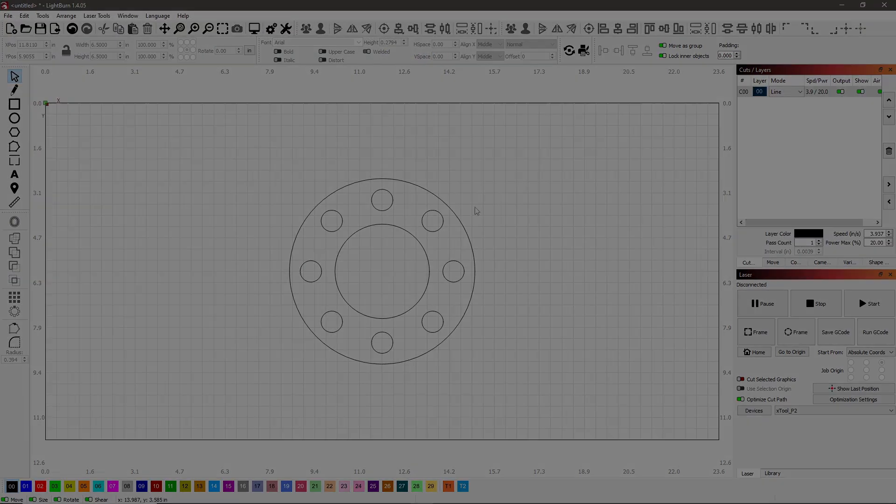